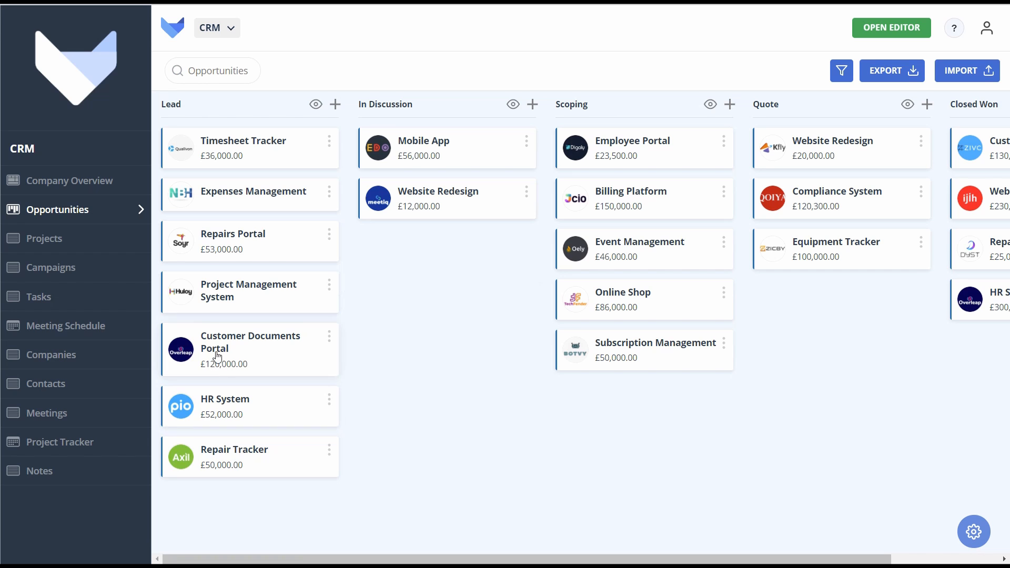
Move the Customer Documents Portal opportunity from the Lead column to In Discussion
{"action": "left_click_drag", "start_coordinate": [187, 352], "coordinate": [429, 287]}
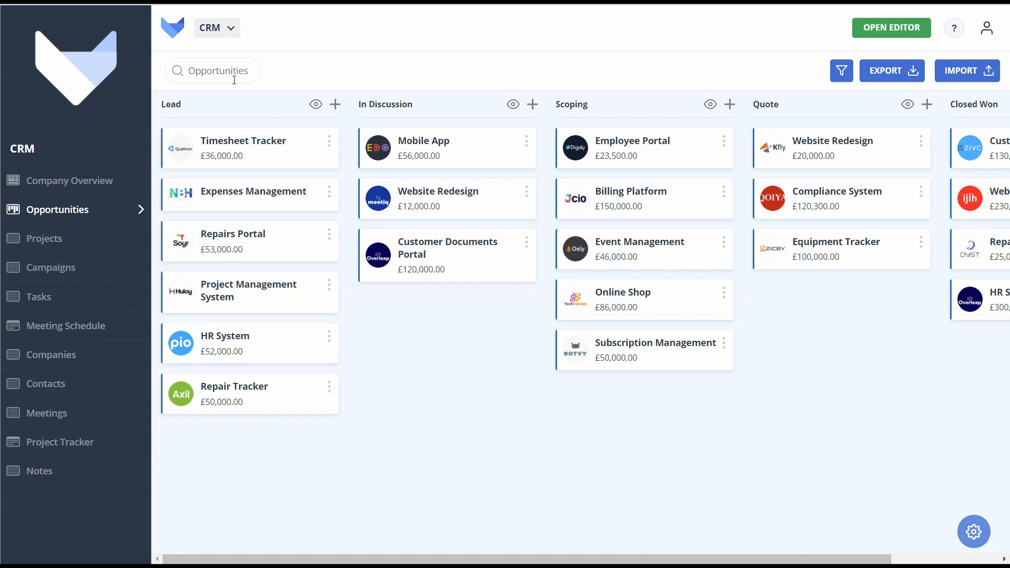
Switch to the To Do List project and open it in the editor
{"action": "left_click", "coordinate": [170, 27]}
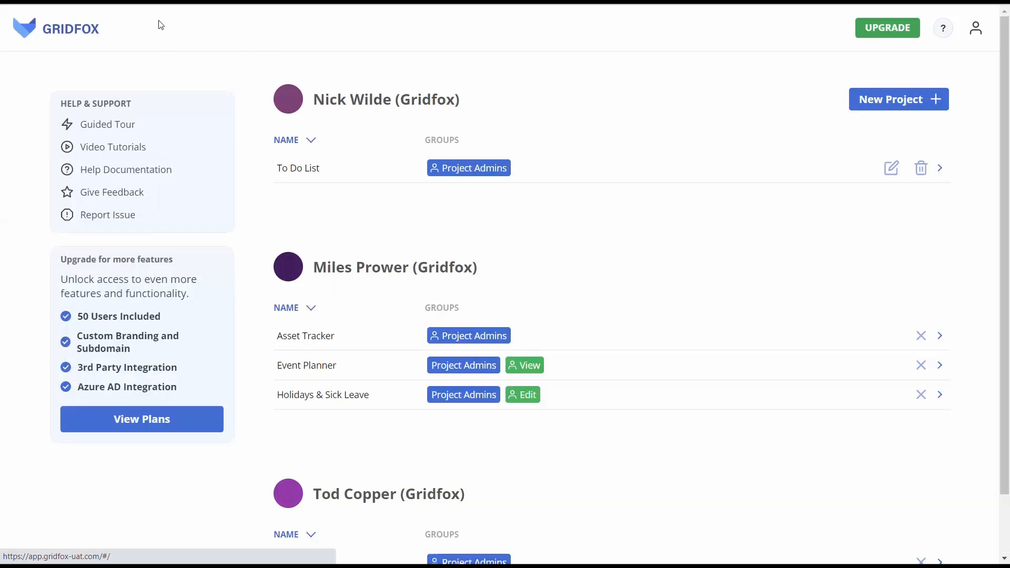
{"action": "left_click", "coordinate": [345, 168]}
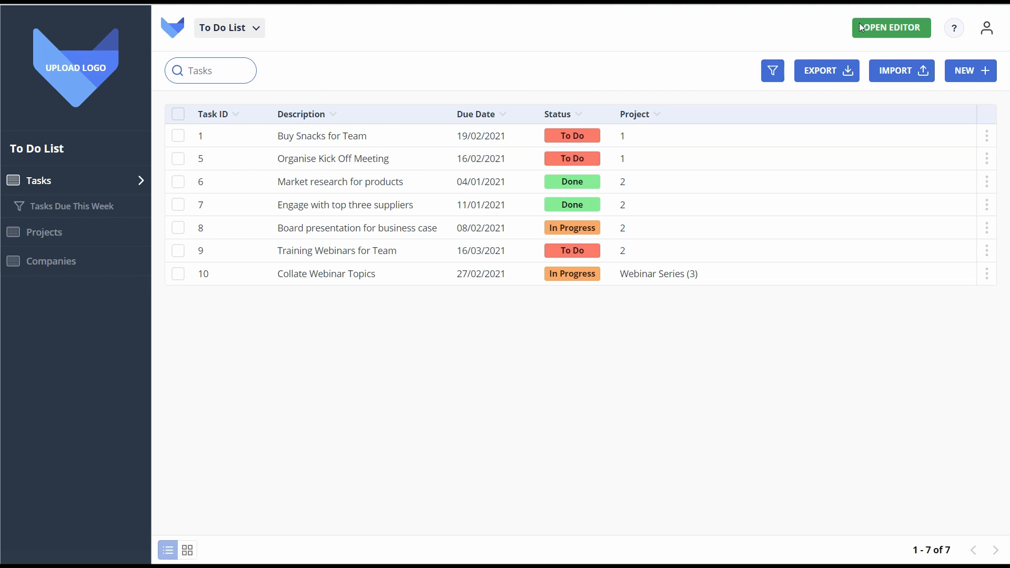
{"action": "left_click", "coordinate": [892, 28]}
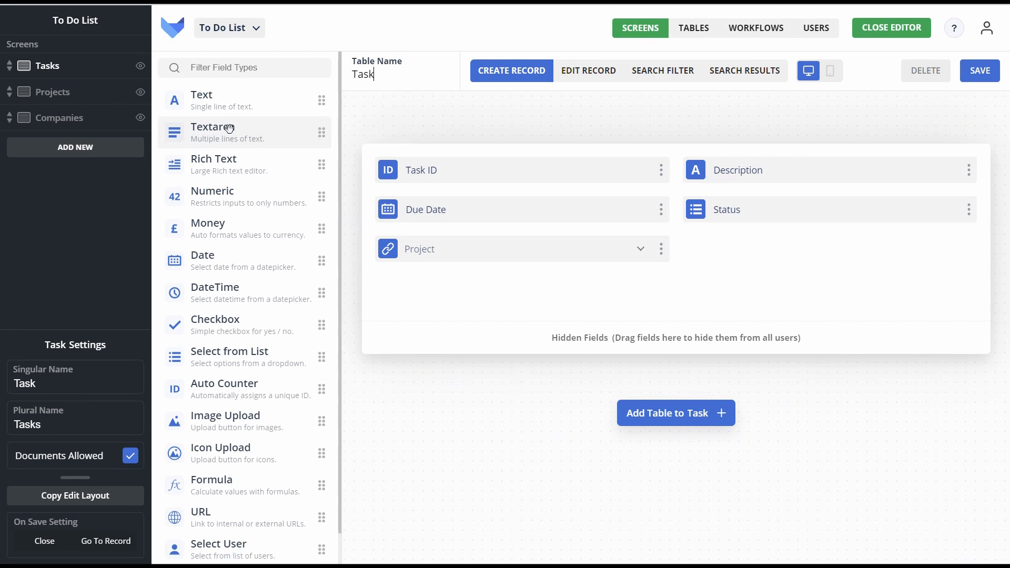
Add a Board (Kanban) screen named "Tasks Overview" to the project
{"action": "left_click", "coordinate": [112, 148]}
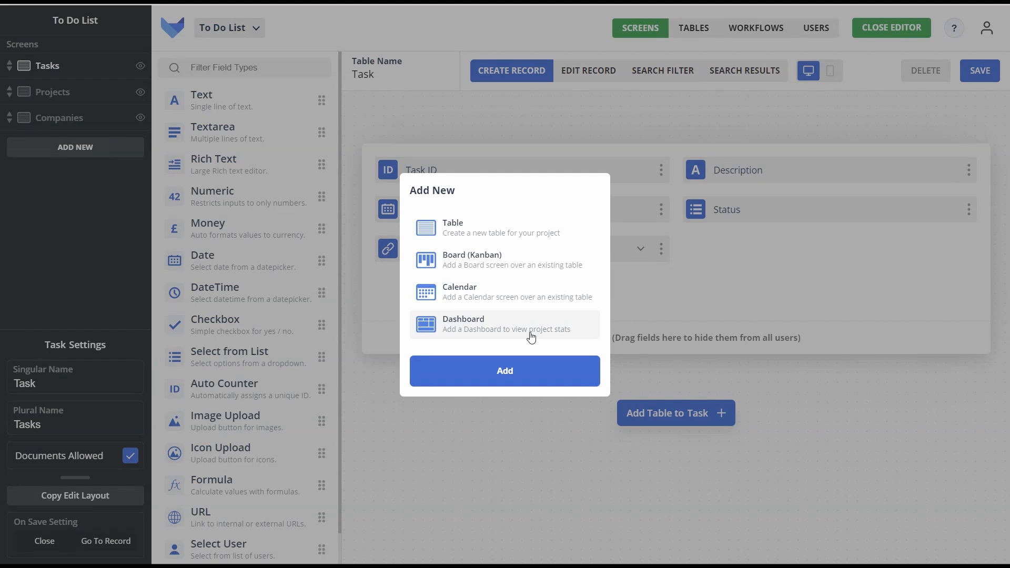
{"action": "left_click", "coordinate": [482, 267]}
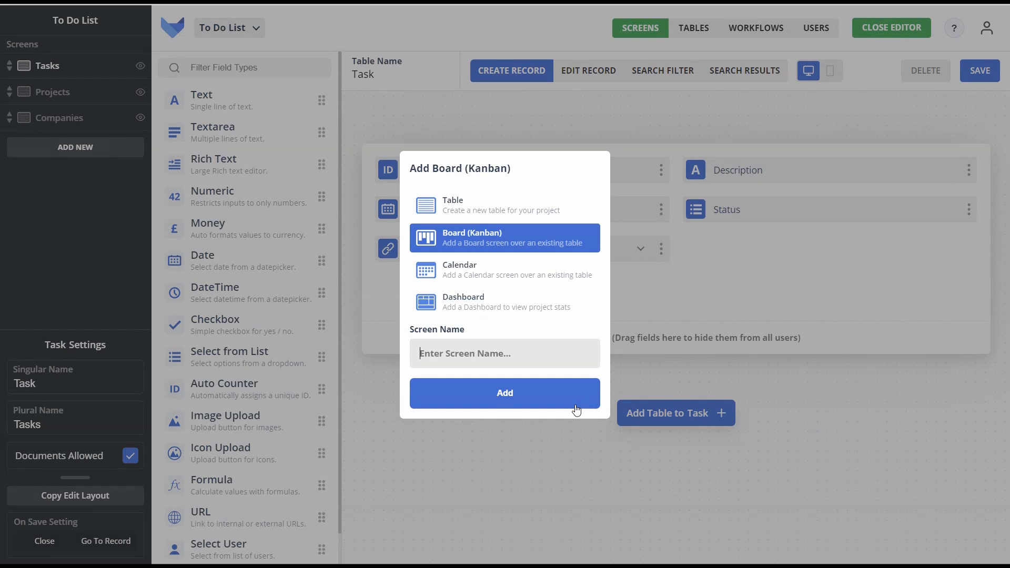
{"action": "type", "text": "Tasks Ove"}
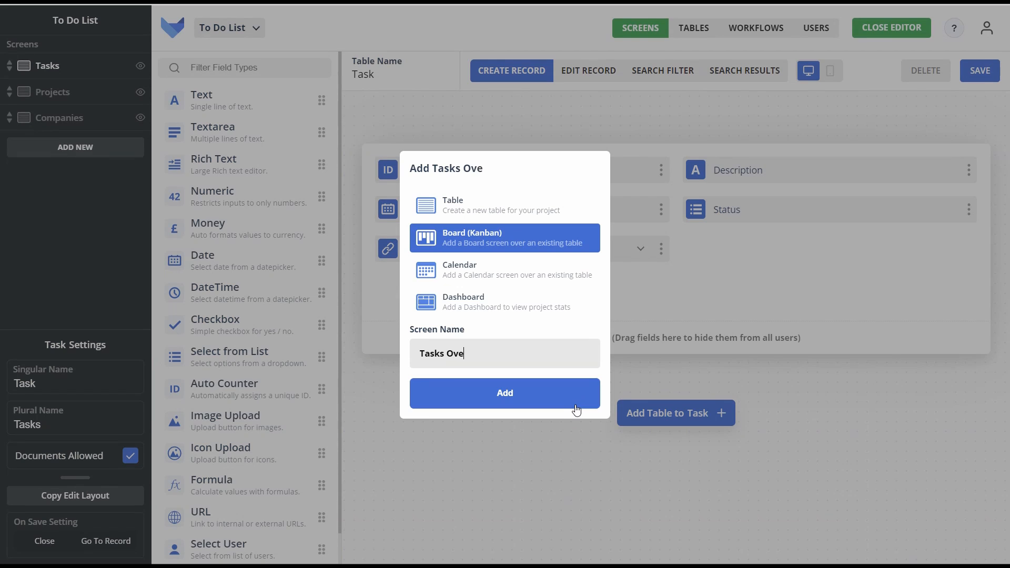
{"action": "type", "text": "rview"}
{"action": "left_click", "coordinate": [576, 407]}
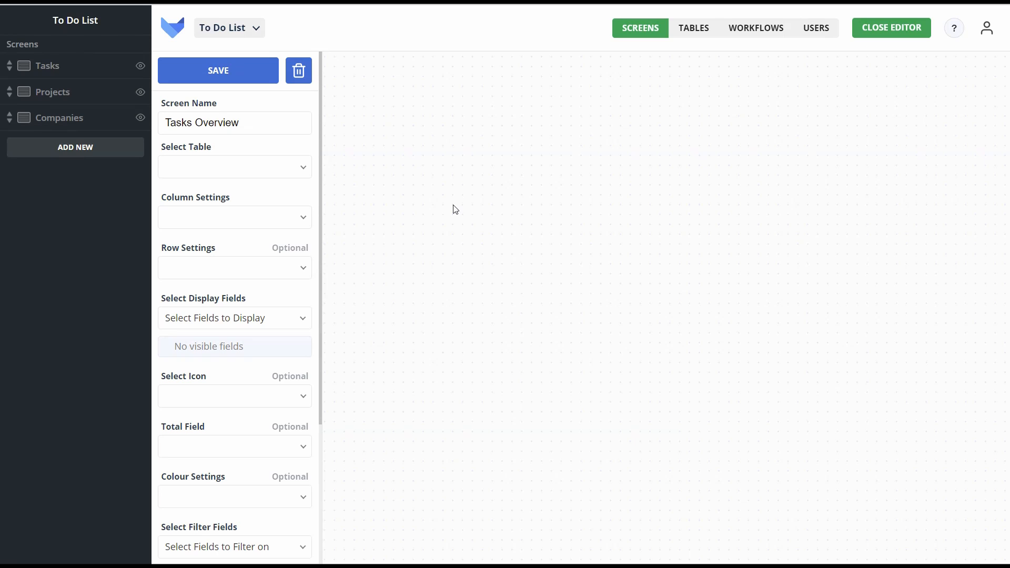
Base the board on the Tasks table and build its columns from the Status list
{"action": "left_click", "coordinate": [264, 162]}
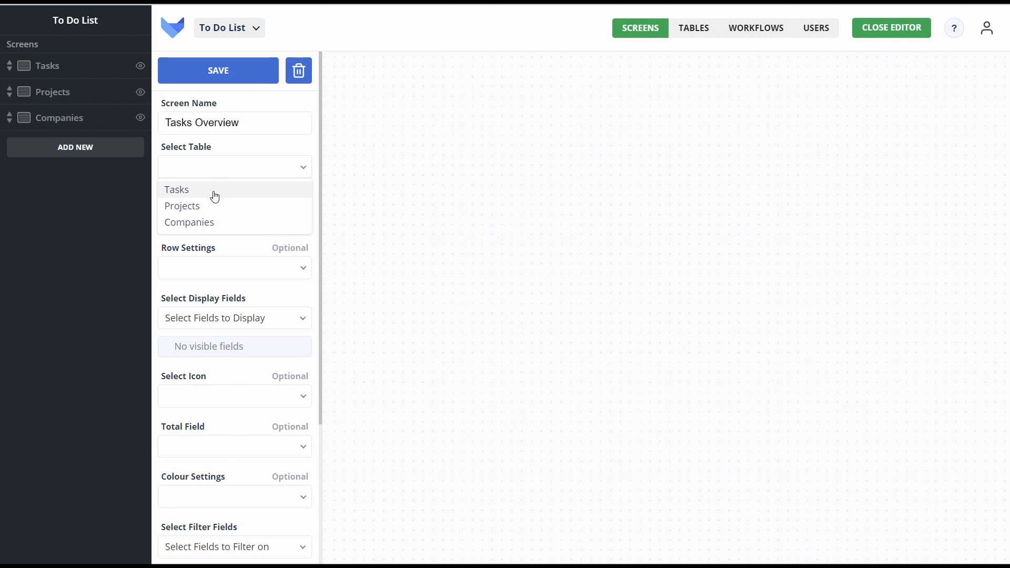
{"action": "left_click", "coordinate": [215, 196]}
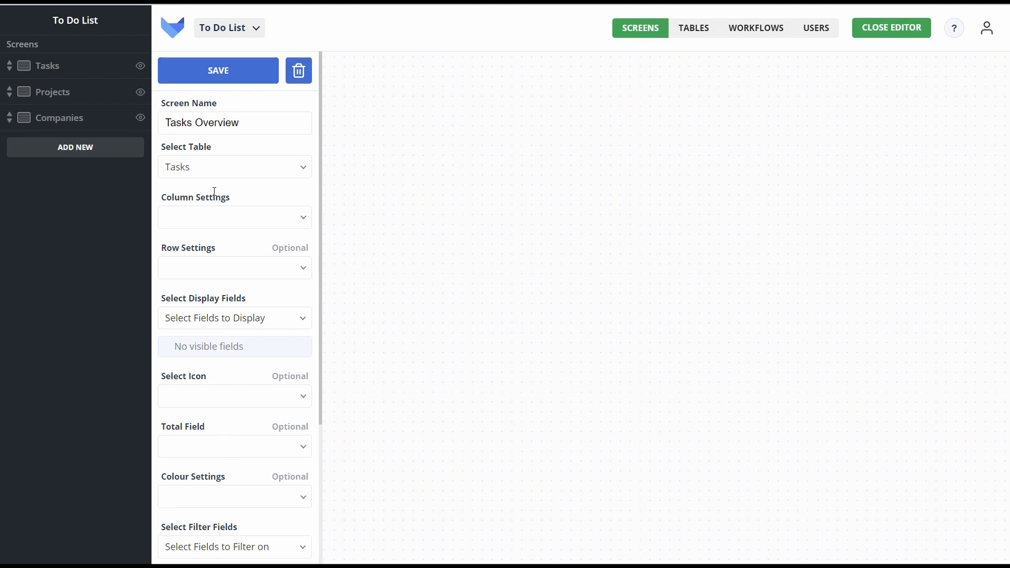
{"action": "left_click", "coordinate": [223, 228]}
{"action": "left_click", "coordinate": [203, 241]}
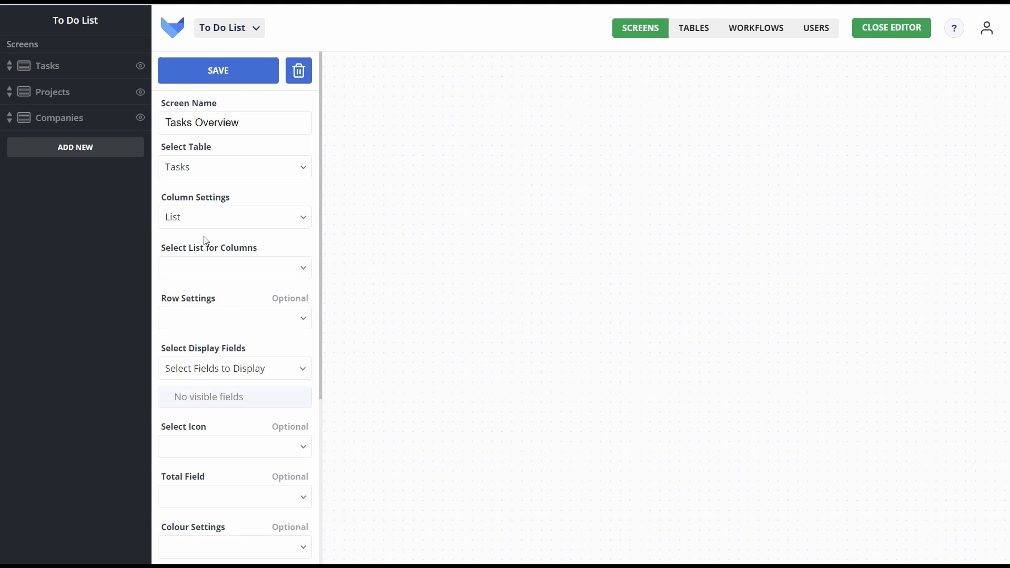
{"action": "left_click", "coordinate": [201, 268]}
{"action": "left_click", "coordinate": [199, 293]}
{"action": "left_click", "coordinate": [244, 228]}
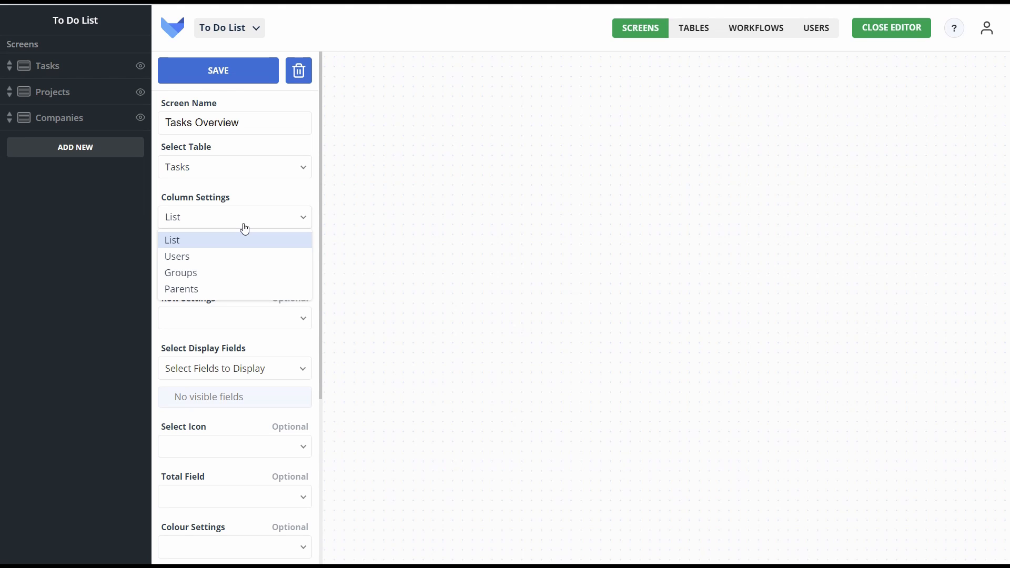
{"action": "left_click", "coordinate": [245, 229]}
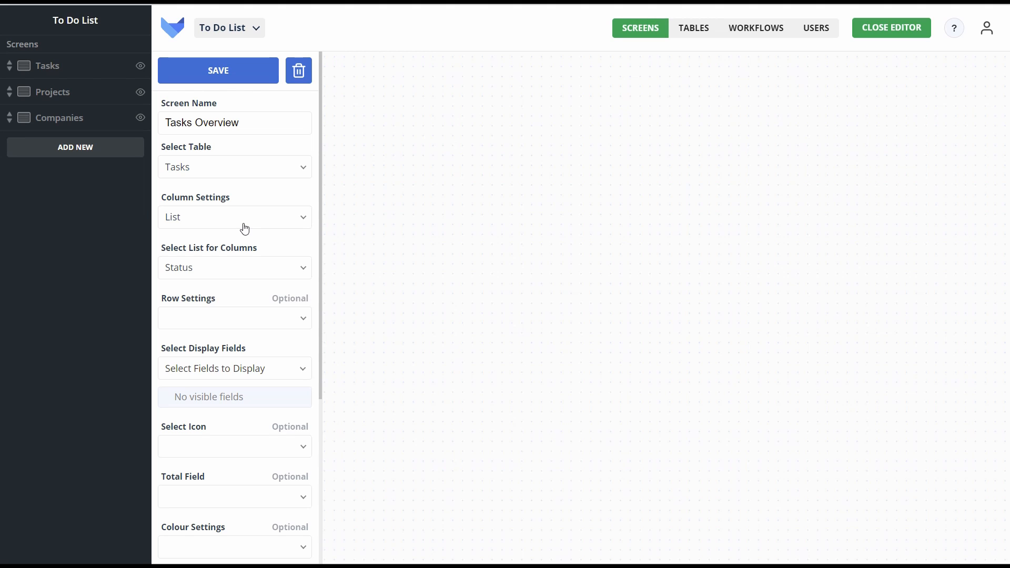
Group the board's rows by parent, using Project as the parent
{"action": "left_click", "coordinate": [247, 318]}
{"action": "left_click", "coordinate": [209, 390]}
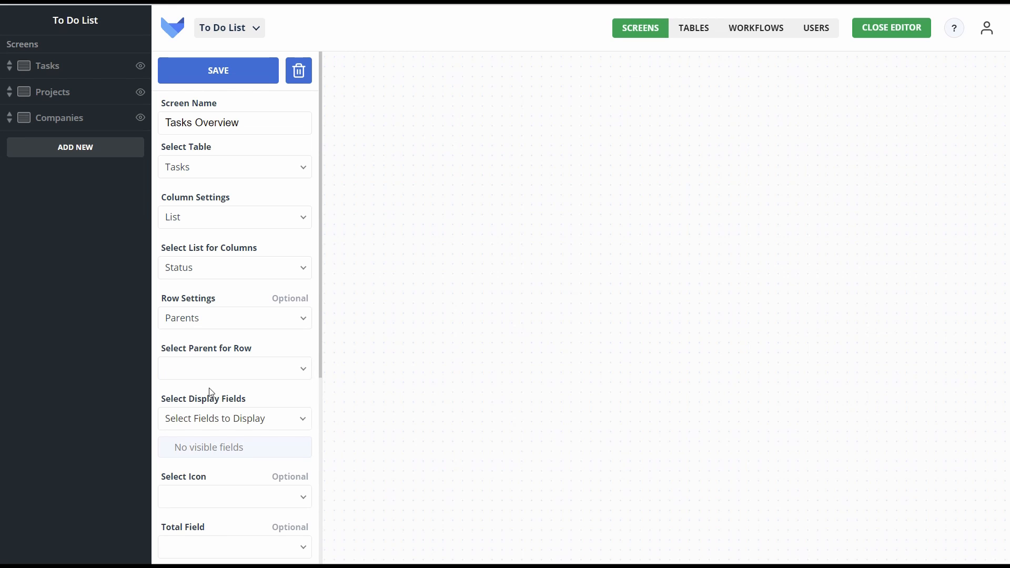
{"action": "left_click", "coordinate": [213, 370]}
{"action": "left_click", "coordinate": [210, 389]}
Display the Description and Due Date fields on the cards and use Project.Owner as the card icon
{"action": "scroll", "coordinate": [266, 374], "scroll_direction": "down", "scroll_amount": 3}
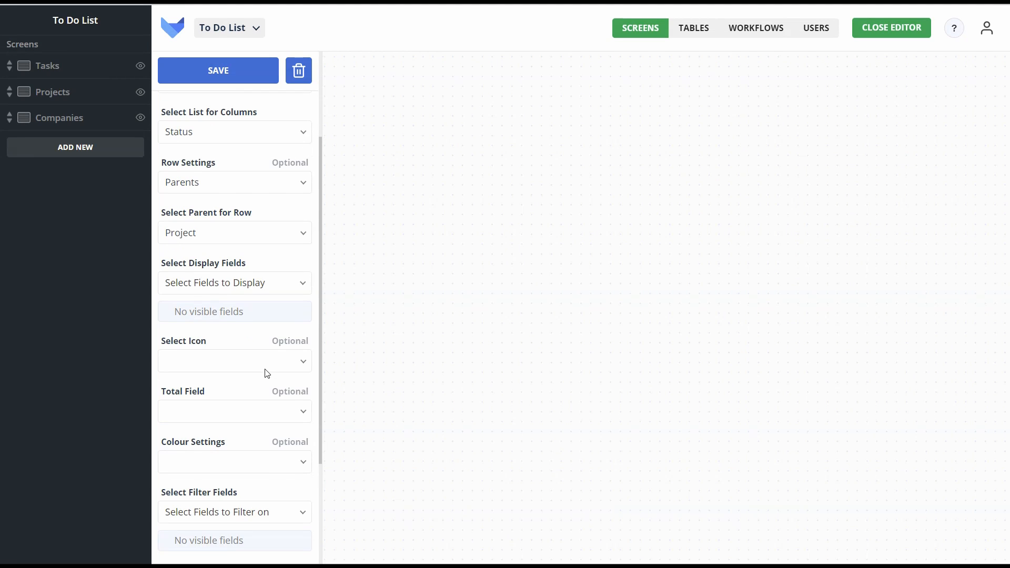
{"action": "left_click", "coordinate": [254, 288]}
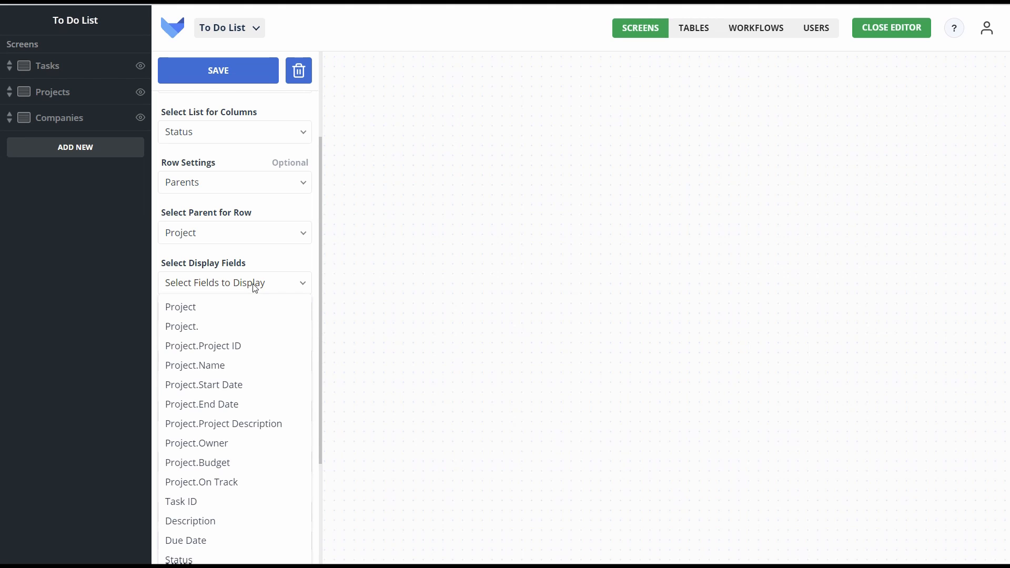
{"action": "left_click", "coordinate": [224, 522]}
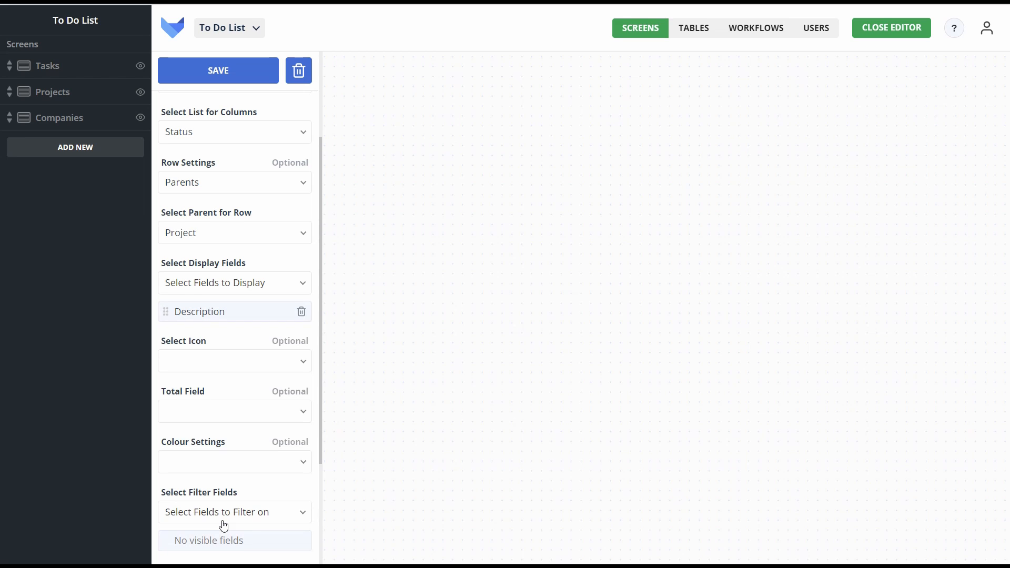
{"action": "left_click", "coordinate": [308, 282]}
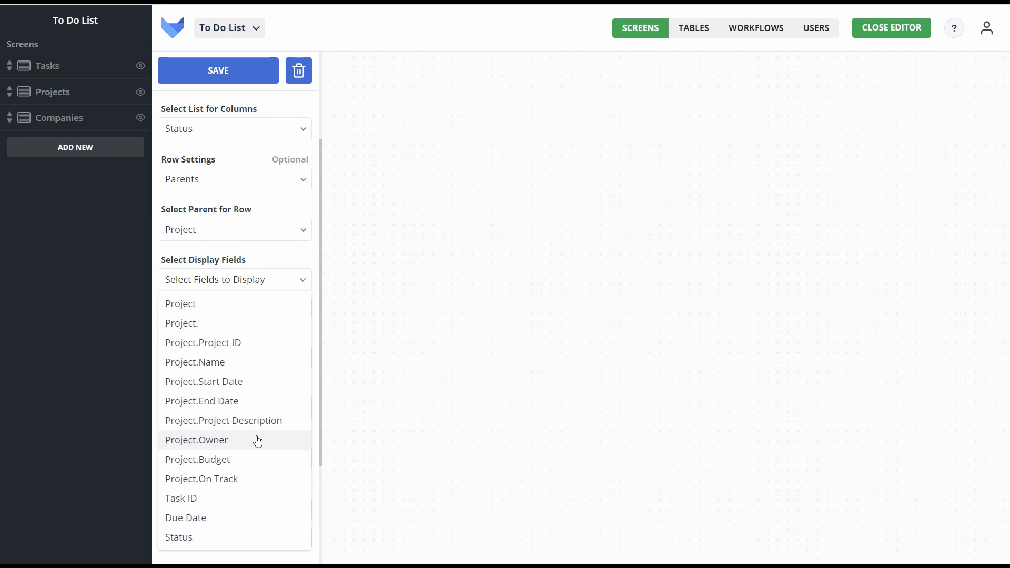
{"action": "scroll", "coordinate": [191, 490], "scroll_direction": "down", "scroll_amount": 1}
{"action": "left_click", "coordinate": [191, 484]}
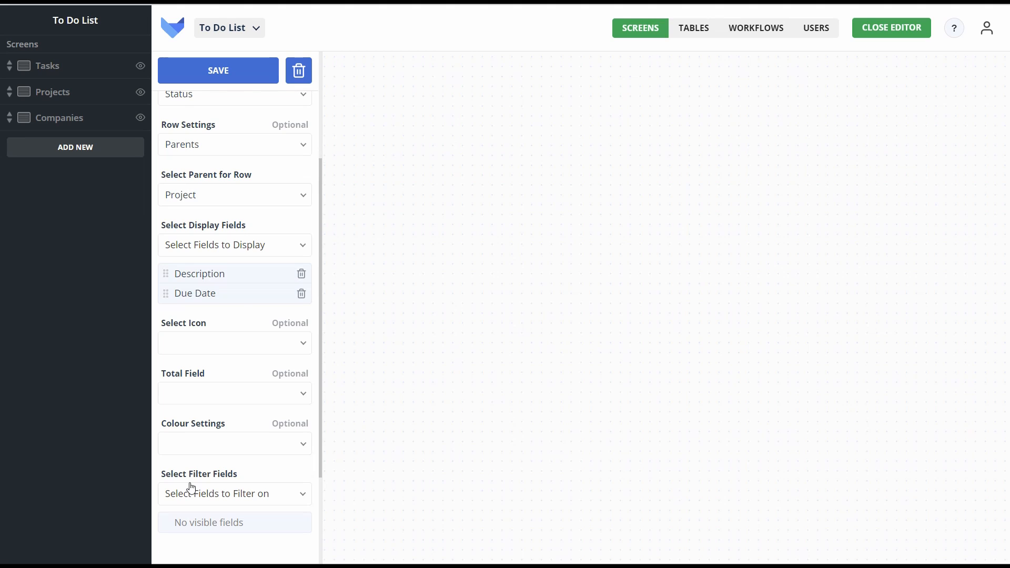
{"action": "left_click", "coordinate": [228, 349]}
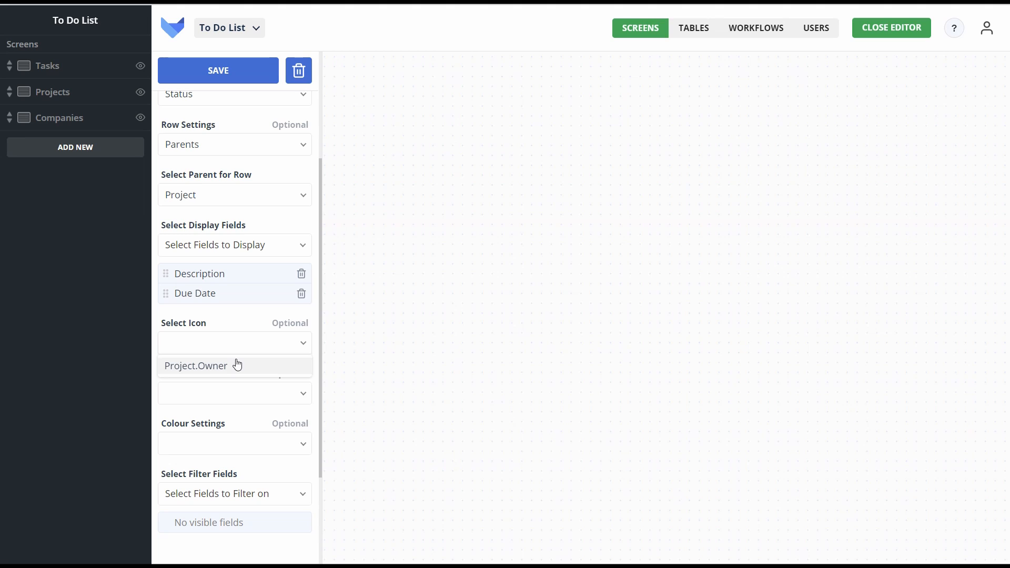
{"action": "left_click", "coordinate": [238, 365]}
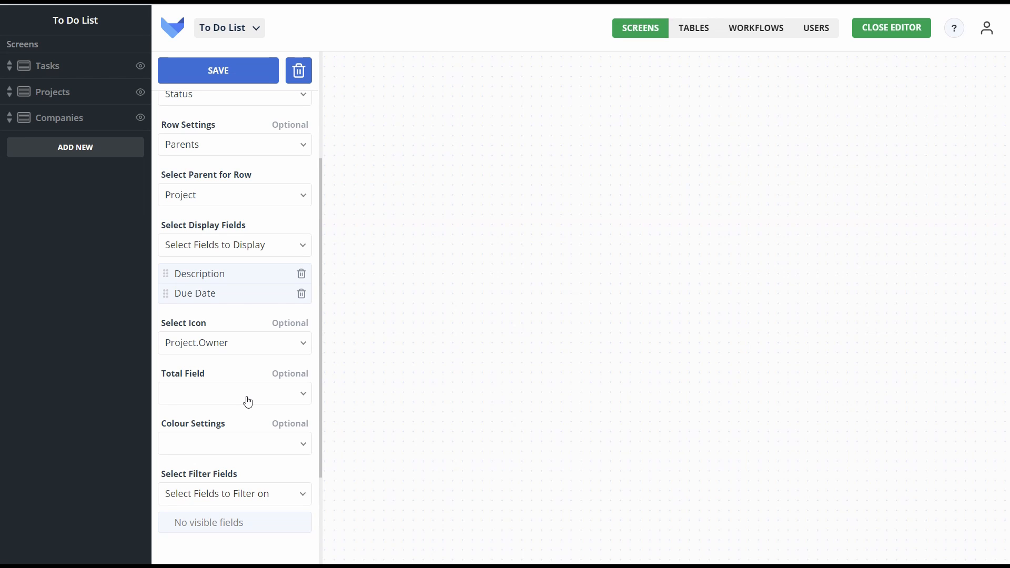
Add Project and Description as the board's filter fields and save the screen
{"action": "scroll", "coordinate": [248, 402], "scroll_direction": "down", "scroll_amount": 1}
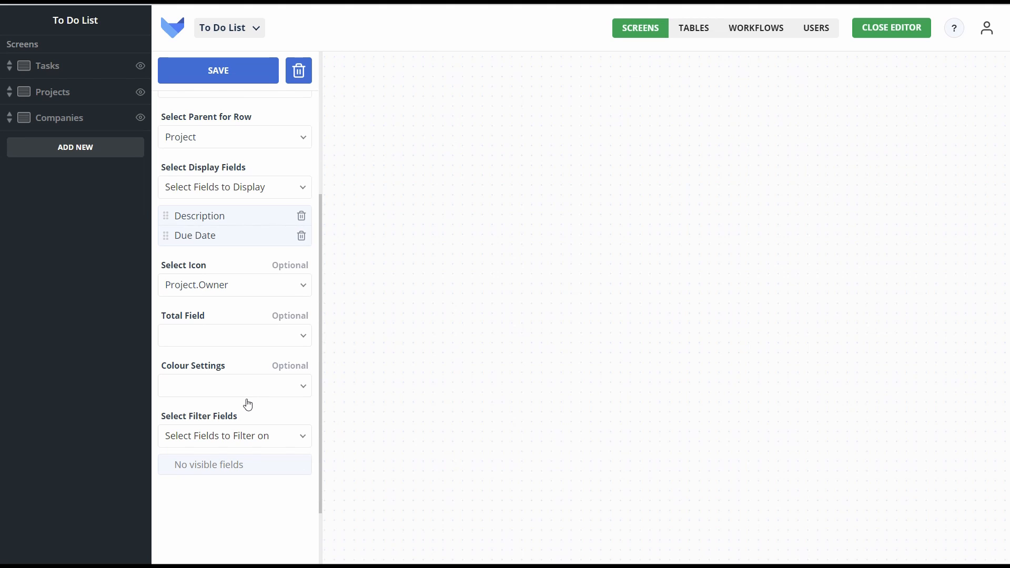
{"action": "left_click", "coordinate": [243, 436]}
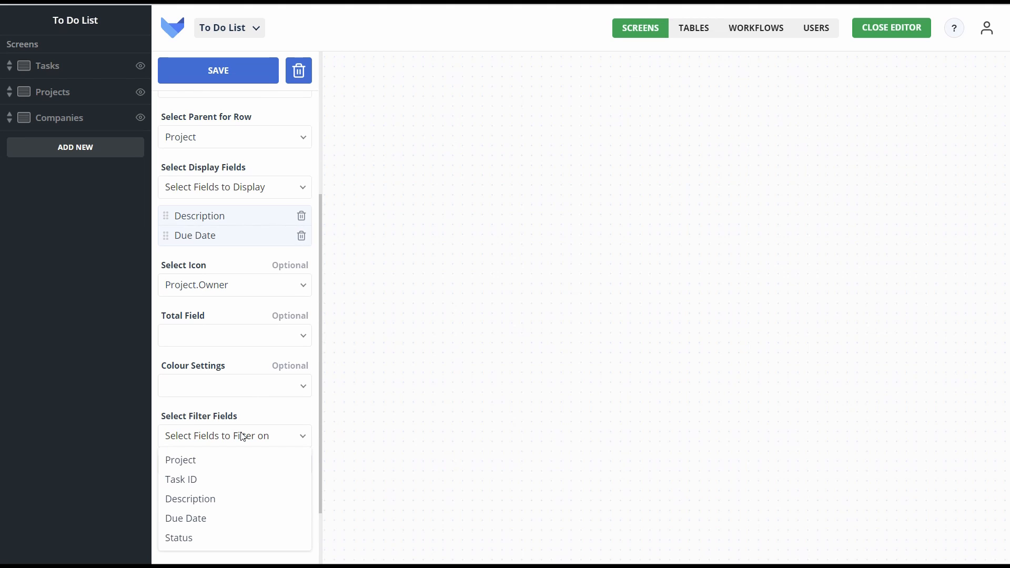
{"action": "left_click", "coordinate": [204, 459]}
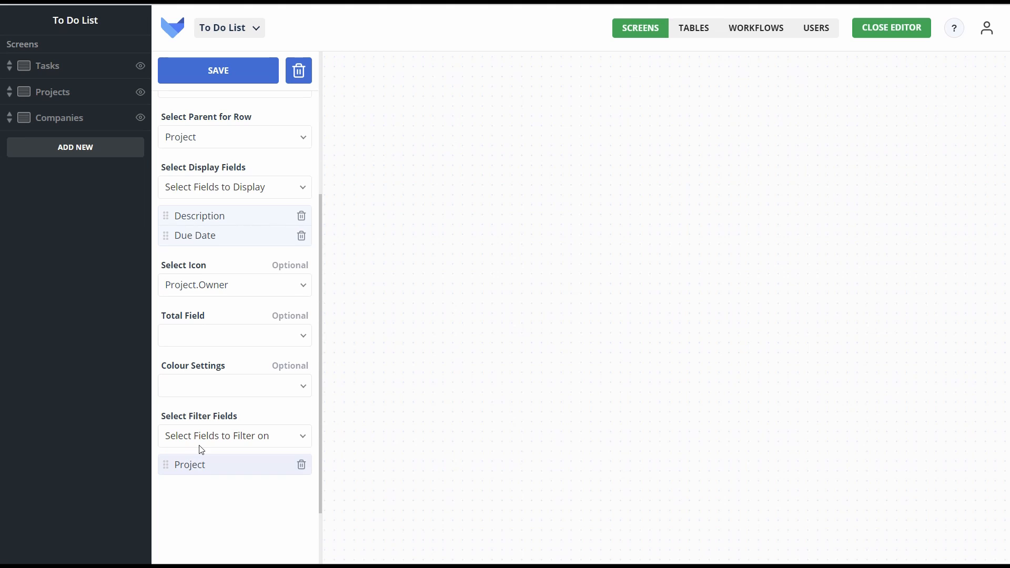
{"action": "left_click", "coordinate": [218, 439]}
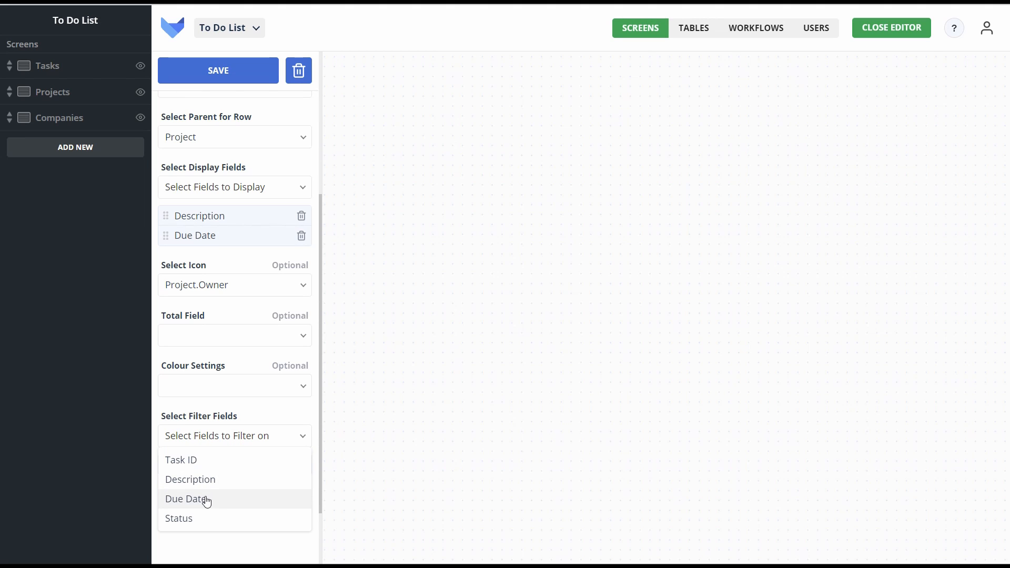
{"action": "left_click", "coordinate": [211, 479]}
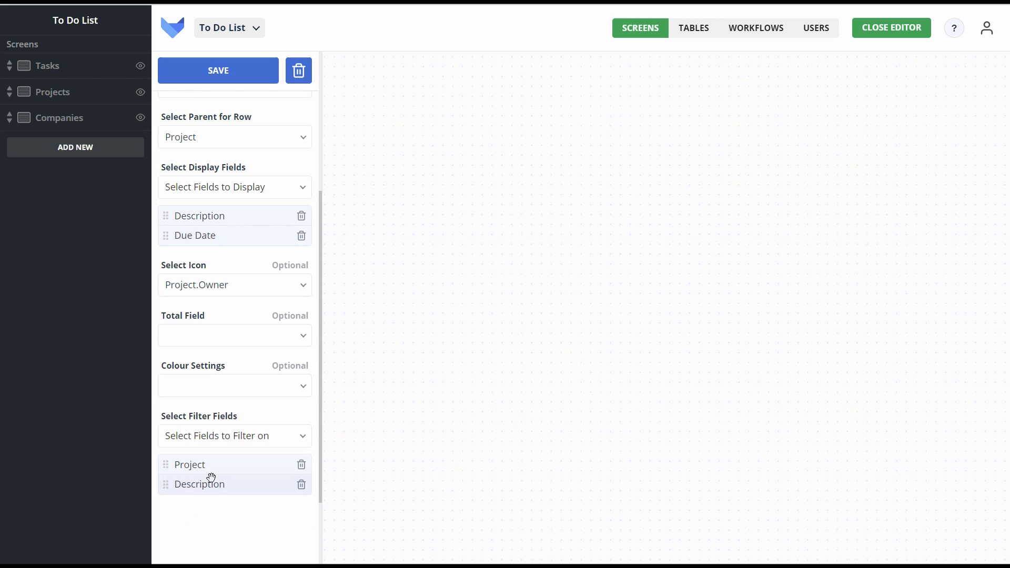
{"action": "left_click", "coordinate": [224, 76]}
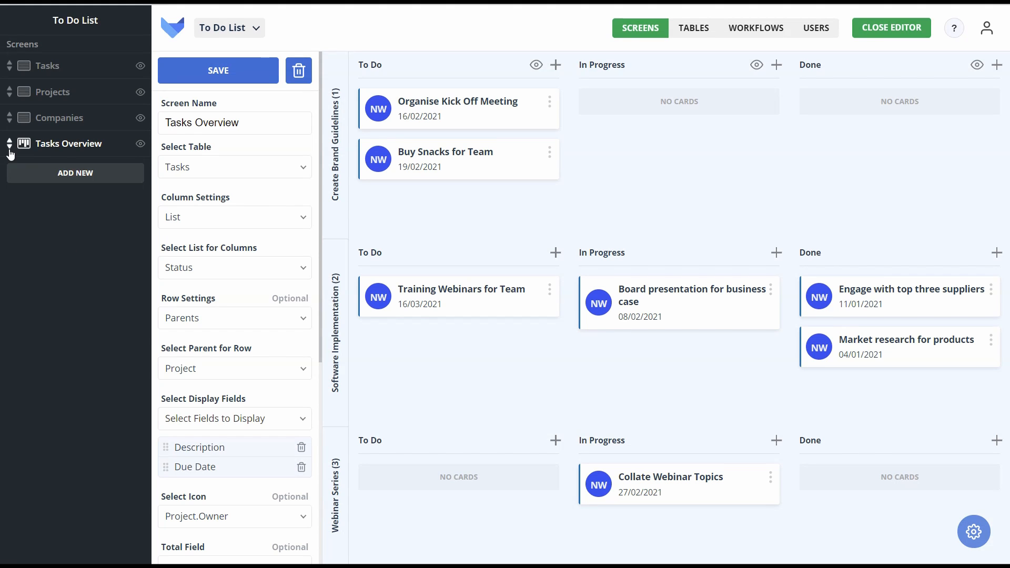
Place the Tasks Overview screen directly below Tasks, hide the Tasks screen, and close the editor
{"action": "left_click_drag", "start_coordinate": [10, 149], "coordinate": [9, 87]}
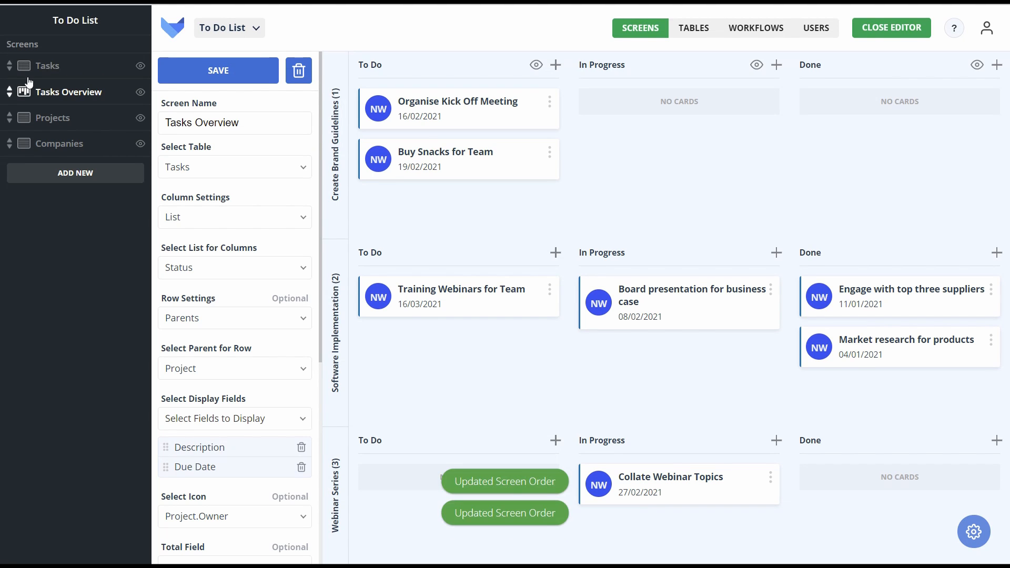
{"action": "left_click", "coordinate": [141, 67]}
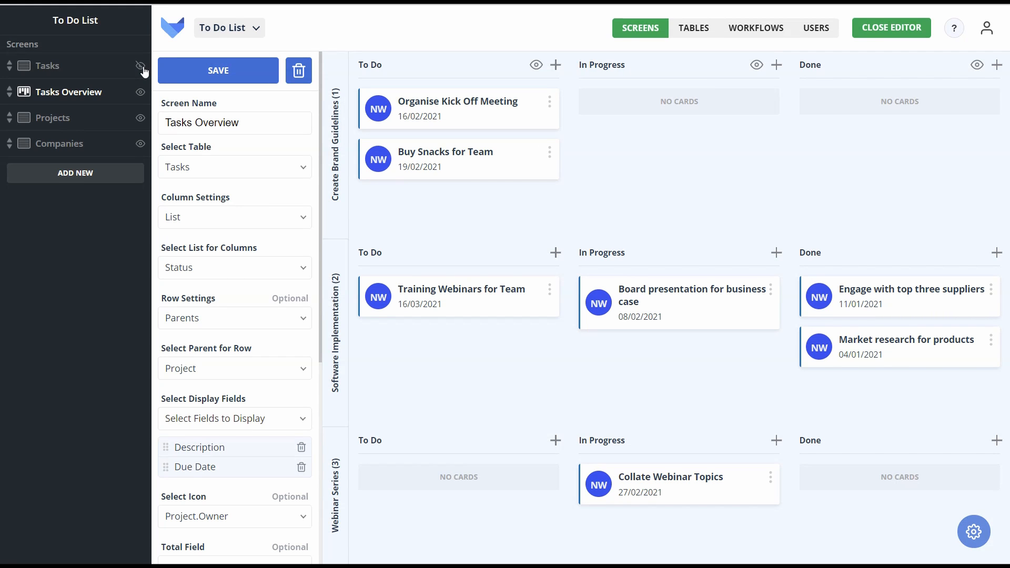
{"action": "left_click", "coordinate": [866, 26]}
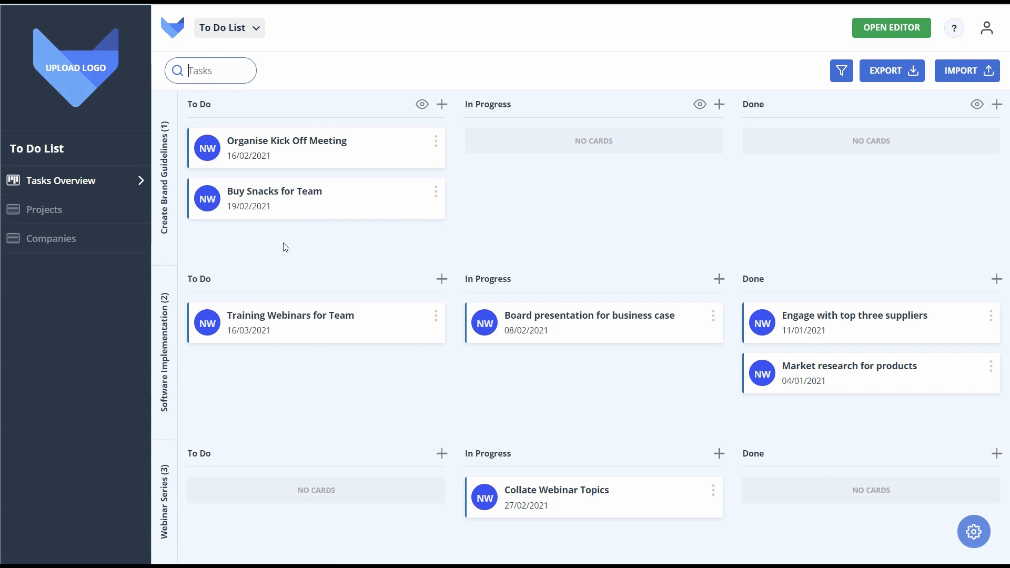
Move the Buy Snacks for Team and Organise Kick Off Meeting cards to In Progress within the Create Brand Guidelines row
{"action": "left_click_drag", "start_coordinate": [309, 190], "coordinate": [518, 136]}
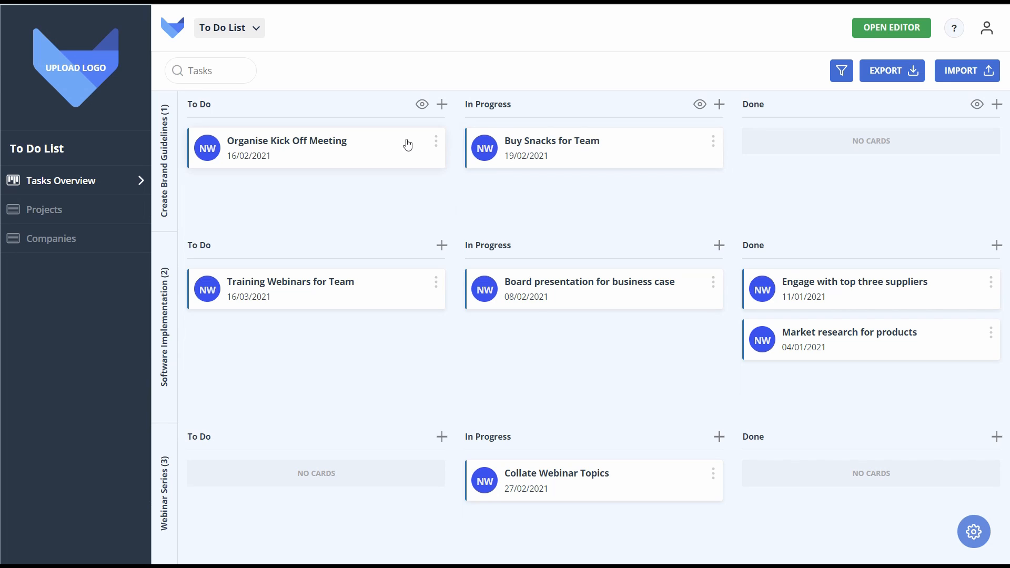
{"action": "left_click_drag", "start_coordinate": [406, 142], "coordinate": [618, 197]}
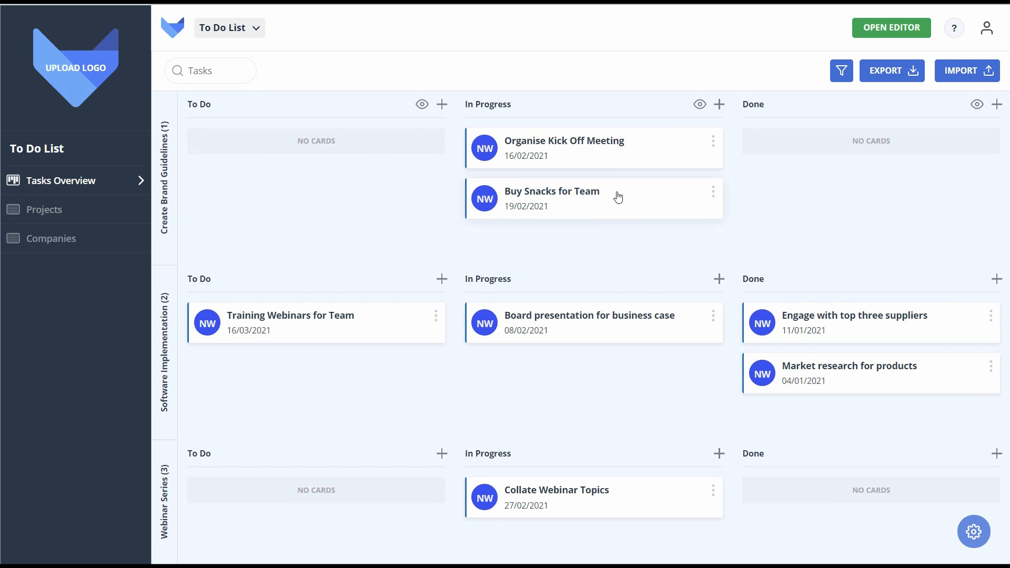